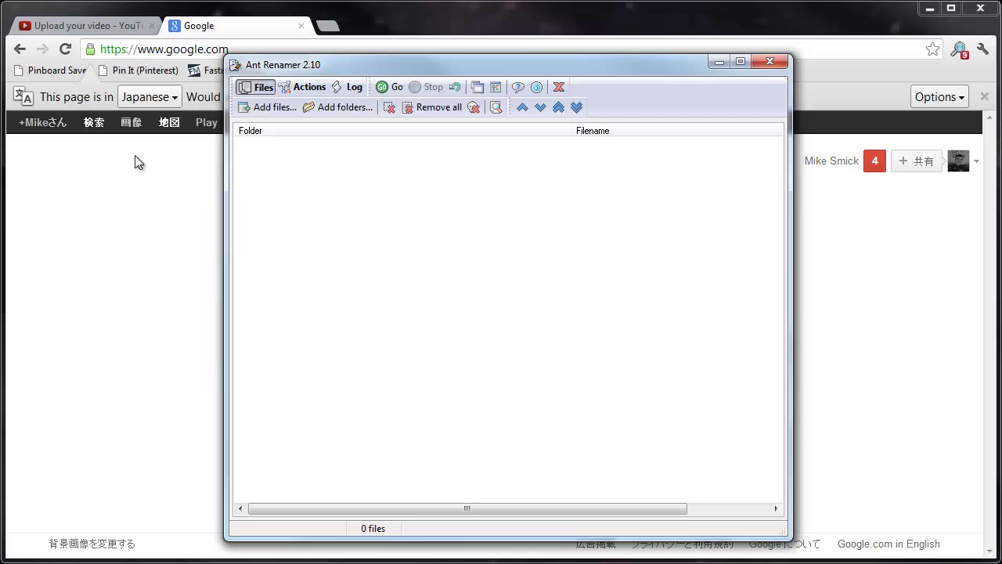
# - Search Google for "ant renamer"
pyautogui.click(123, 186)
pyautogui.write('a')
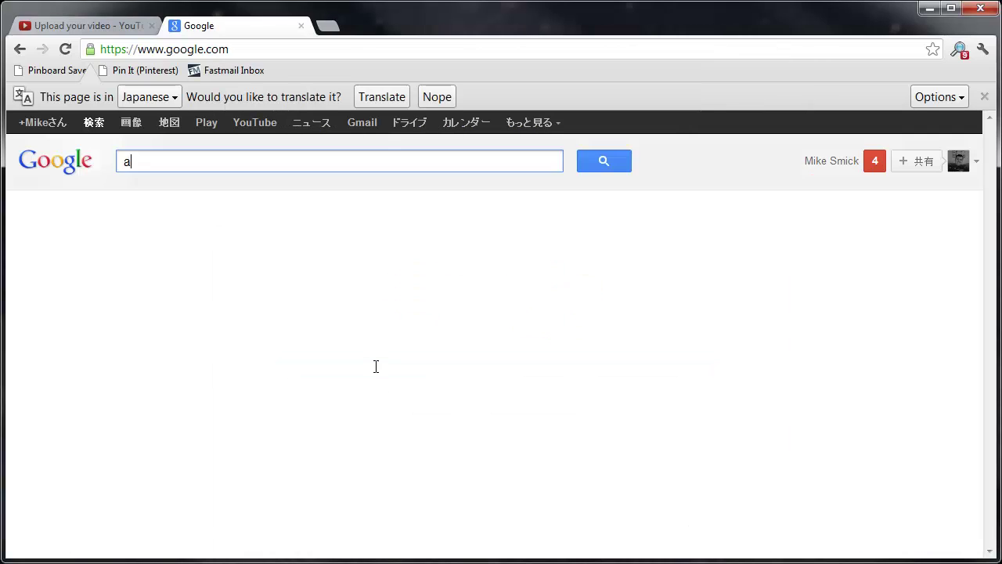
pyautogui.write('nt renamer')
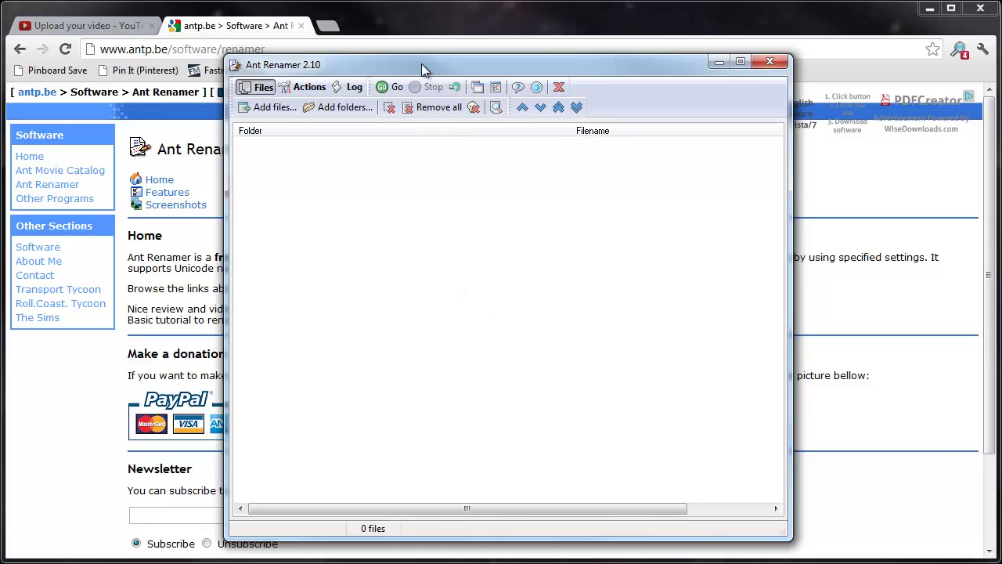
# - Bring up the Philippines photo folder in Windows Explorer and arrange it side by side with a narrowed Ant Renamer window
pyautogui.moveTo(418, 63); pyautogui.dragTo(565, 52)
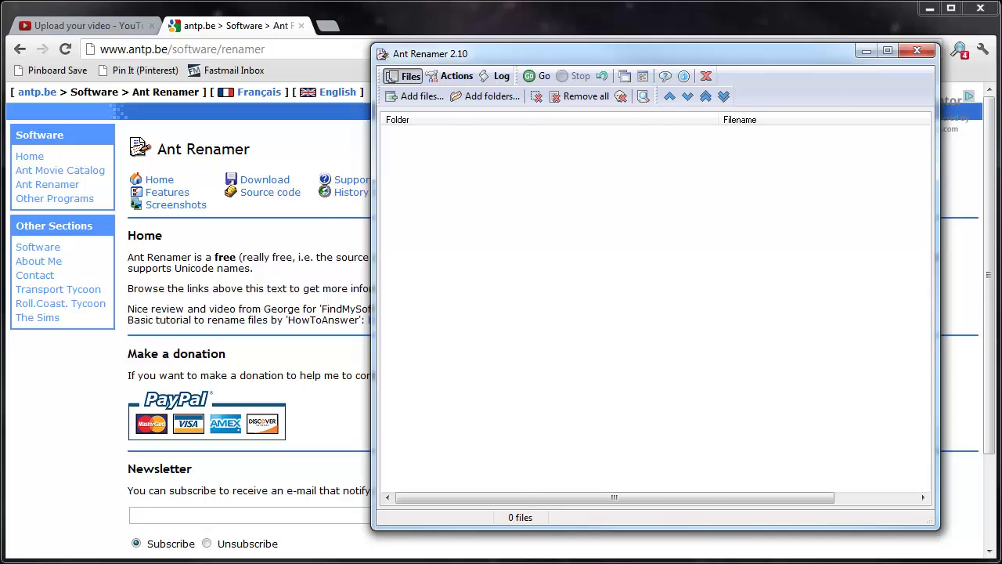
pyautogui.hotkey('alt', 'Tab')
pyautogui.moveTo(499, 71); pyautogui.dragTo(238, 49)
pyautogui.moveTo(590, 60); pyautogui.dragTo(643, 60)
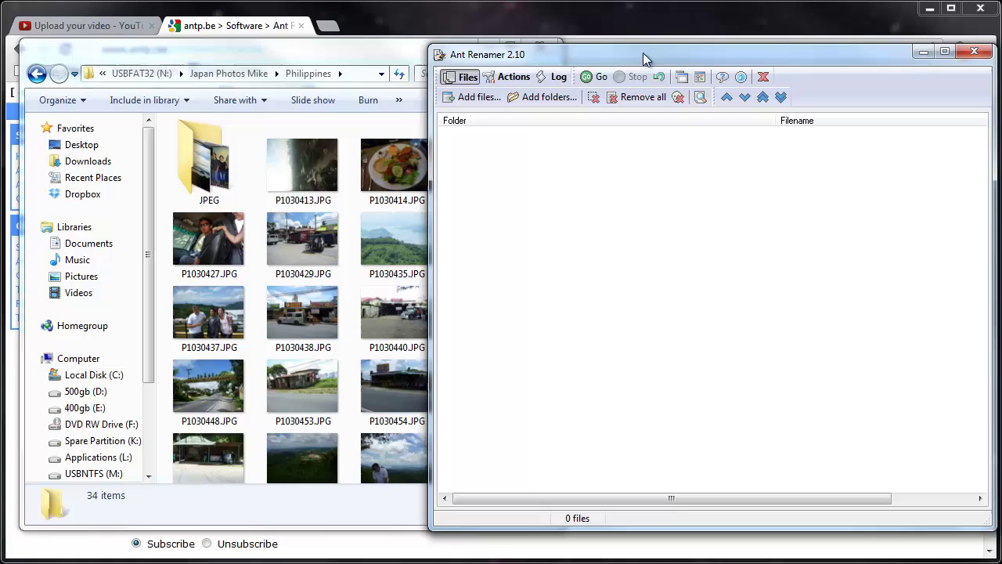
pyautogui.moveTo(431, 152); pyautogui.dragTo(602, 151)
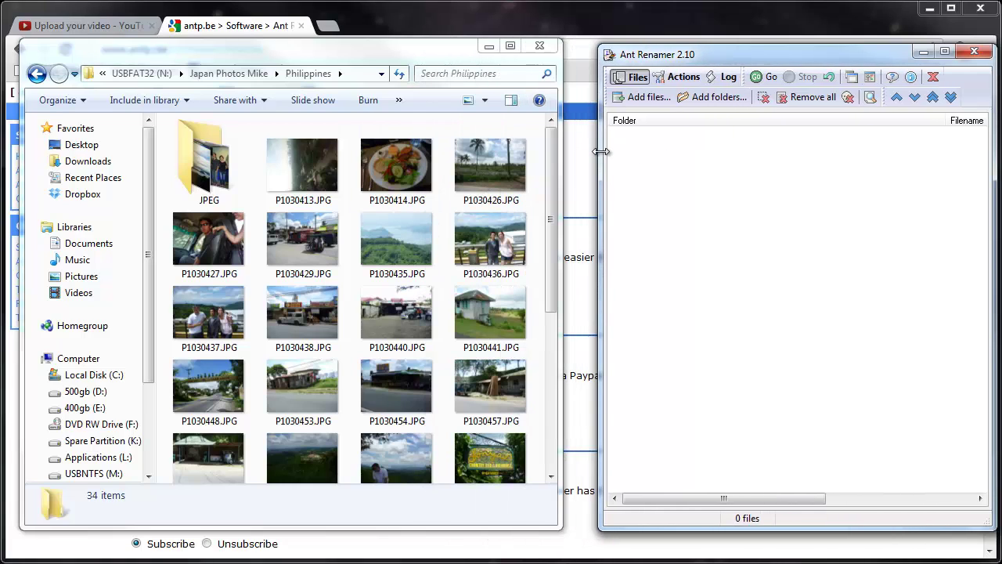
# - Add all JPG photos from the Philippines folder to Ant Renamer's file list, suppressing the drop options prompt for next times
pyautogui.click(294, 171)
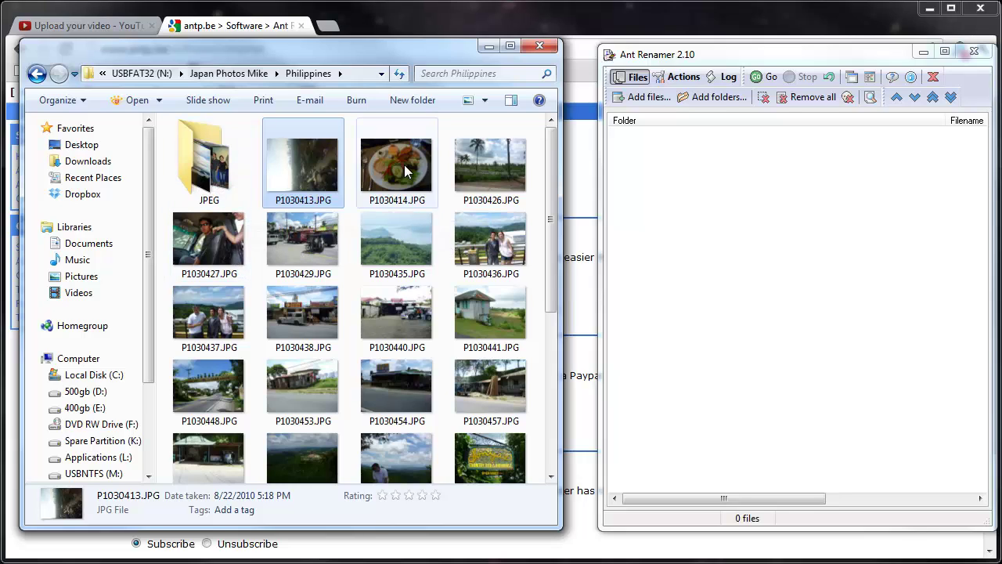
pyautogui.scroll(-4, 300, 218)
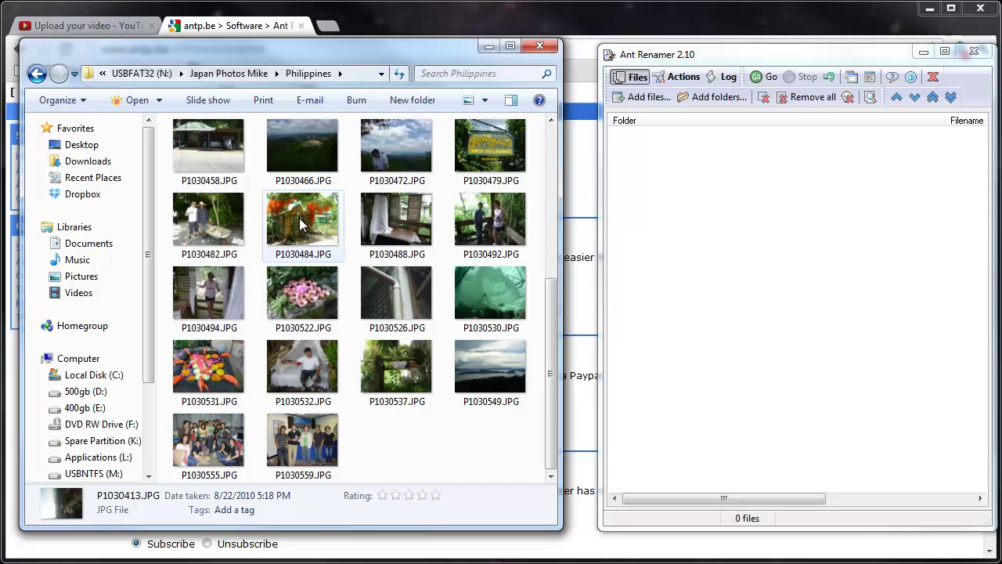
pyautogui.scroll(5, 274, 258)
pyautogui.scroll(-5, 326, 273)
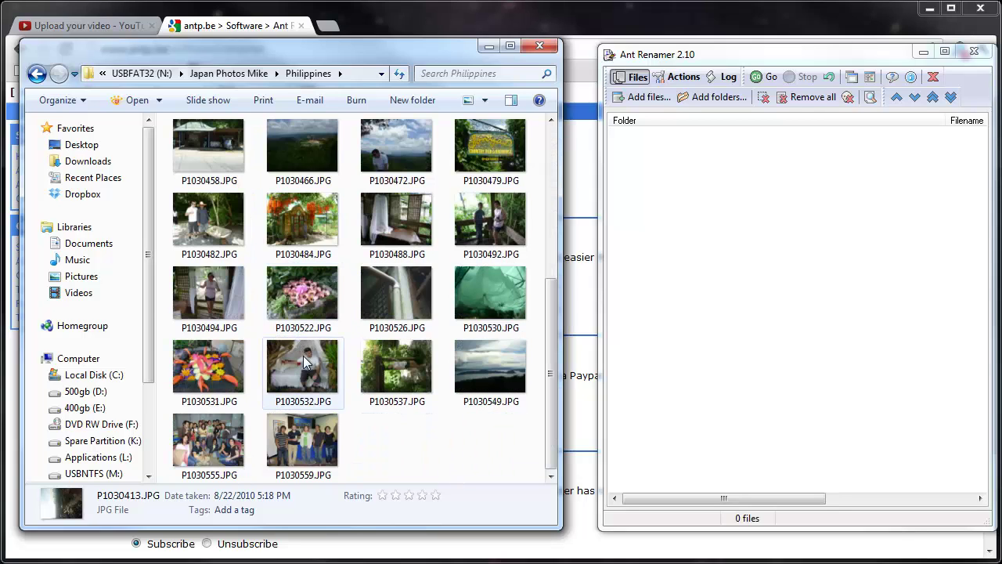
pyautogui.hotkey('ctrl', 'a')
pyautogui.scroll(5, 310, 433)
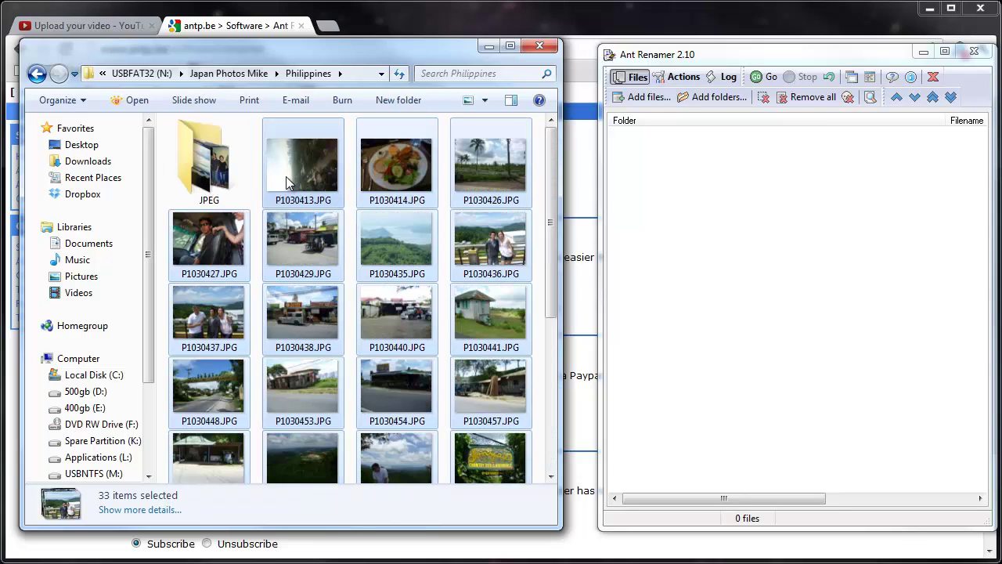
pyautogui.moveTo(278, 172); pyautogui.dragTo(733, 259)
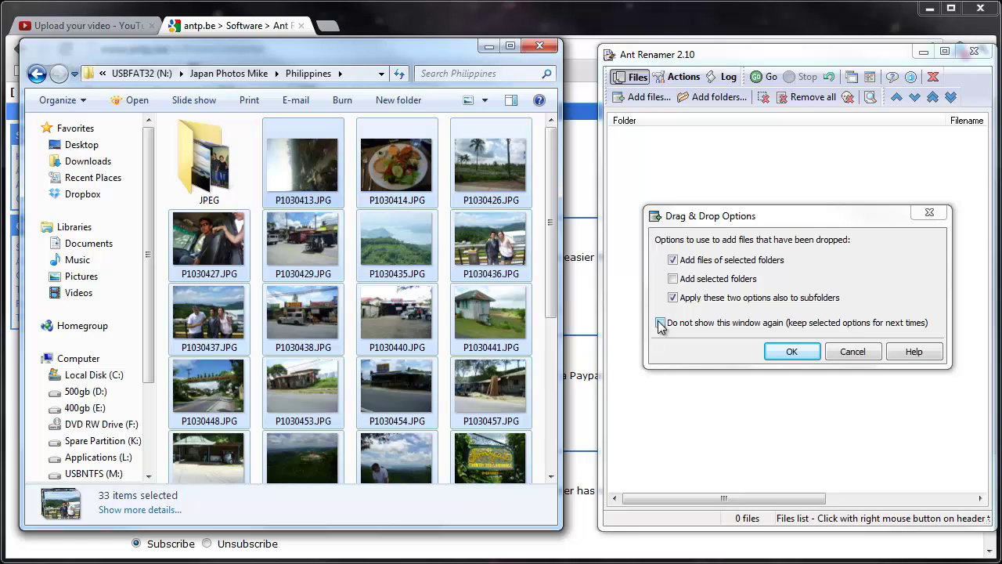
pyautogui.click(660, 323)
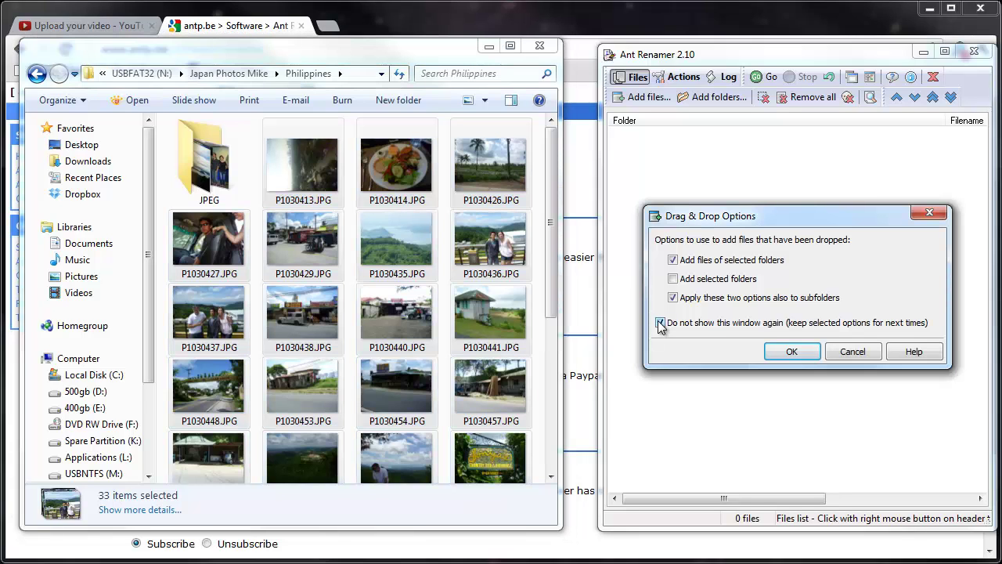
pyautogui.click(792, 352)
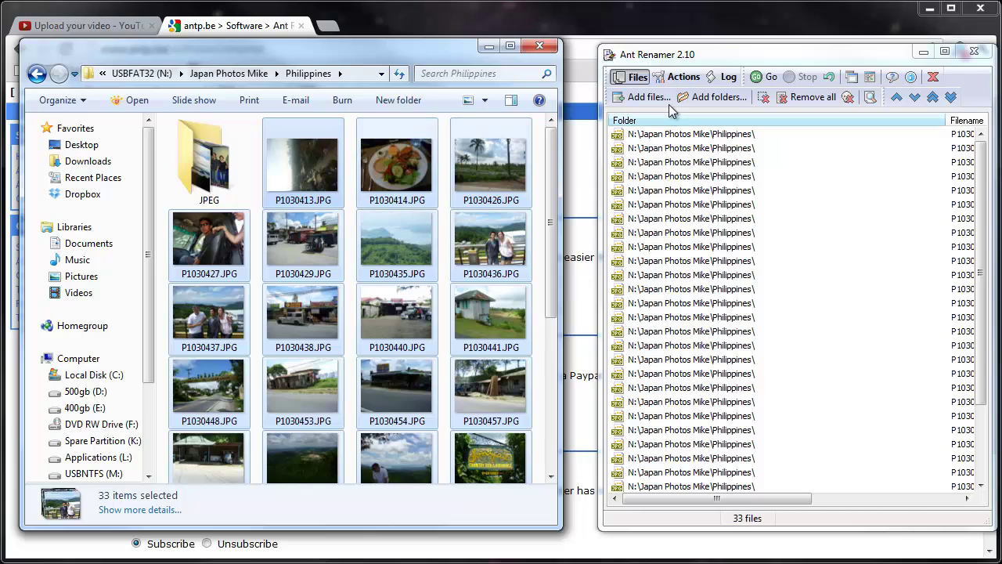
# - Choose the String replacement action in Ant Renamer and review the photo names in the folder for their common prefix
pyautogui.moveTo(739, 55); pyautogui.dragTo(721, 54)
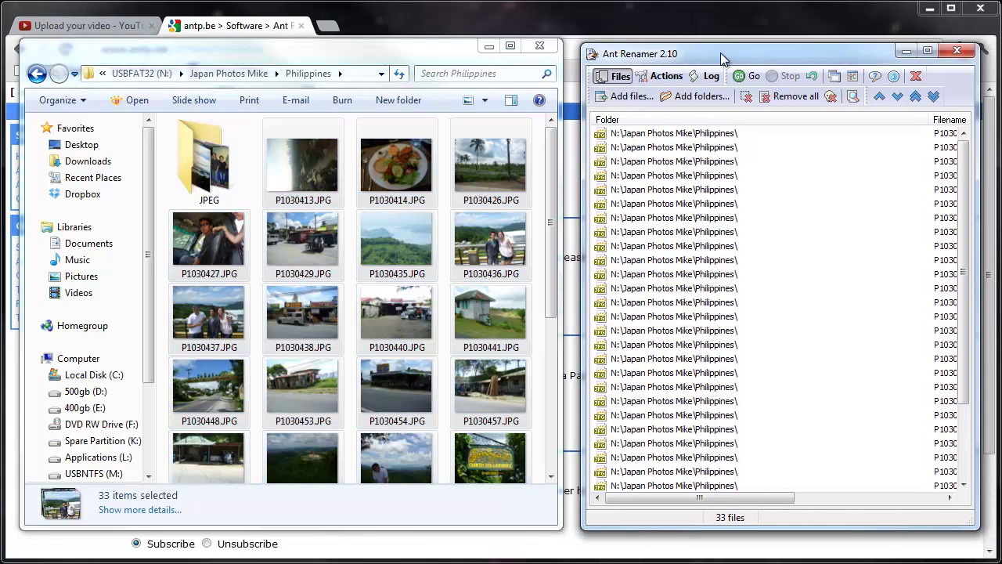
pyautogui.click(668, 76)
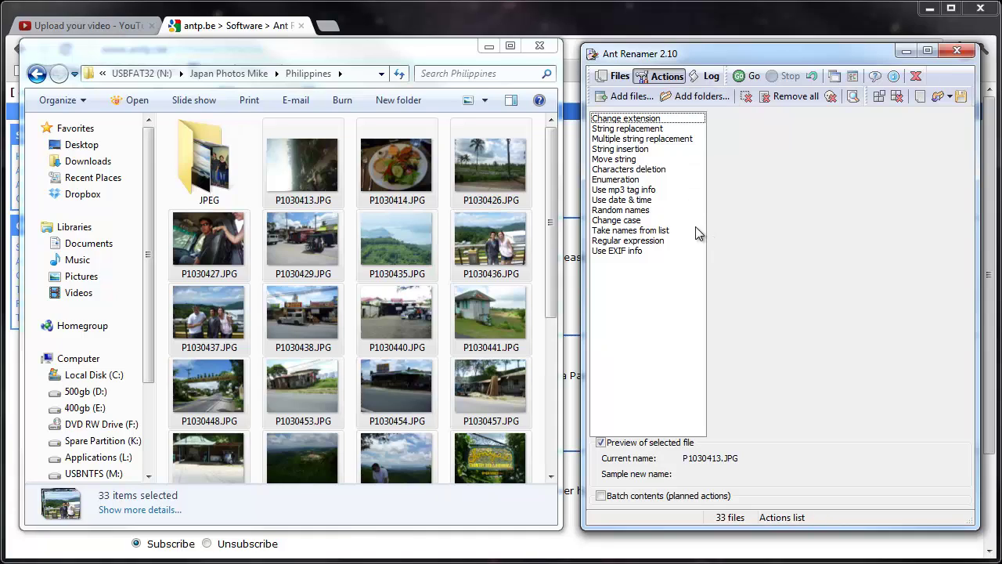
pyautogui.click(639, 150)
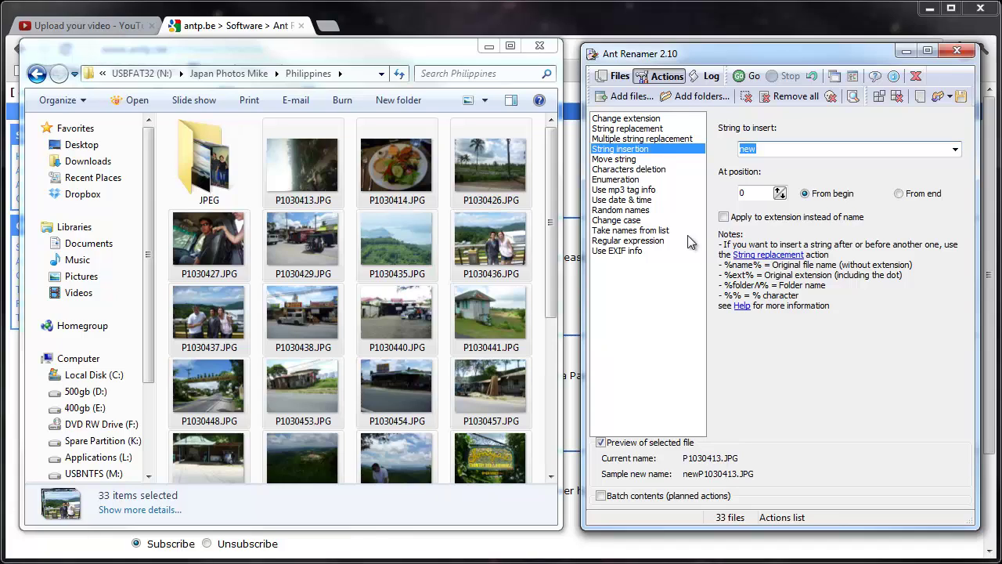
pyautogui.click(634, 130)
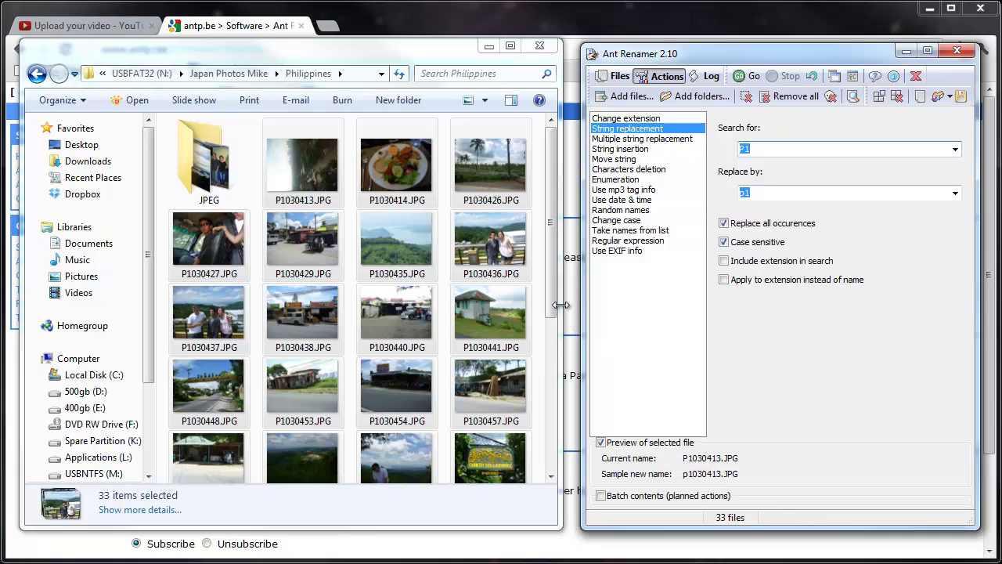
pyautogui.moveTo(552, 305); pyautogui.dragTo(538, 457)
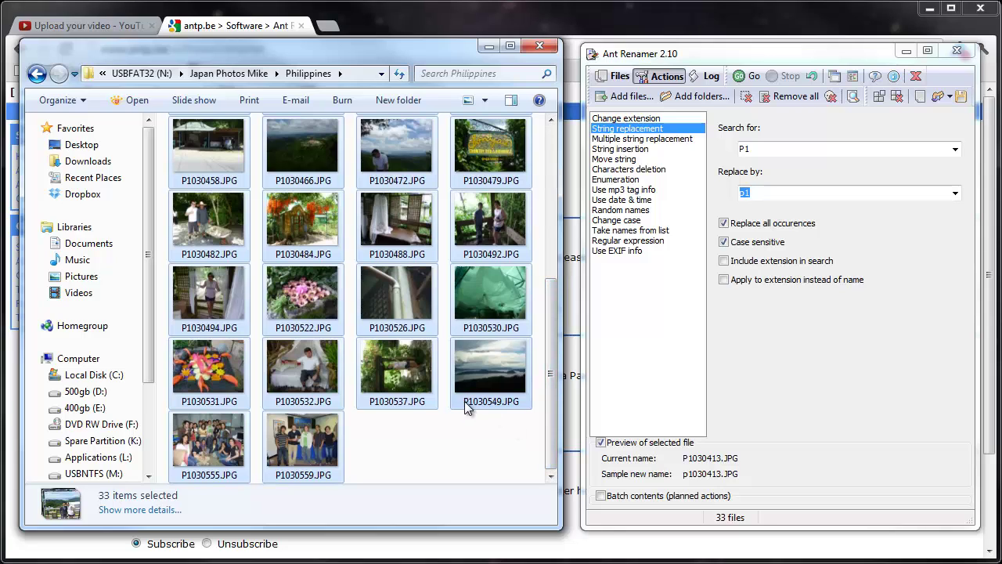
pyautogui.moveTo(465, 401)
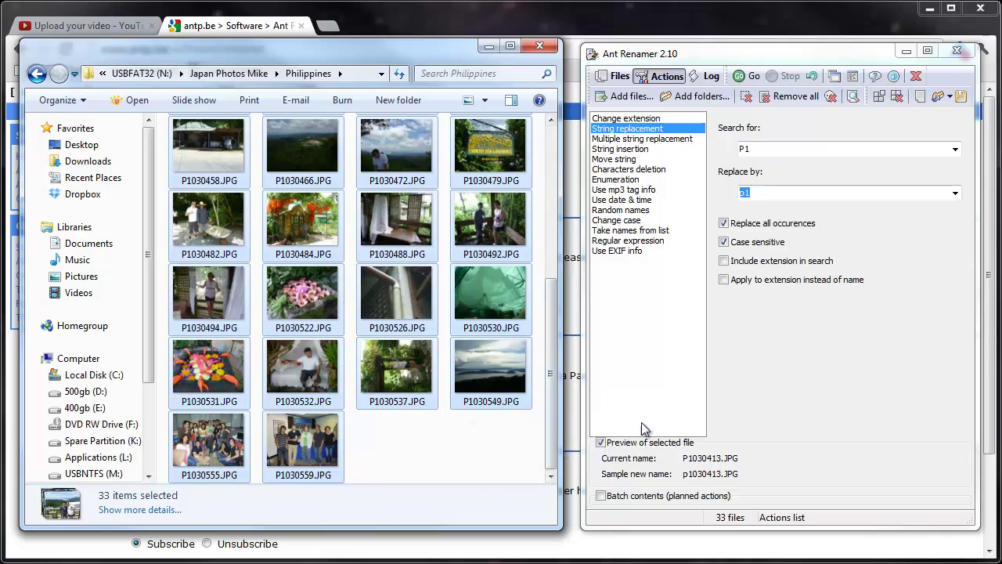
# - Replace P103 with philippines_ in the names of all listed files and run the renaming
pyautogui.click(778, 150)
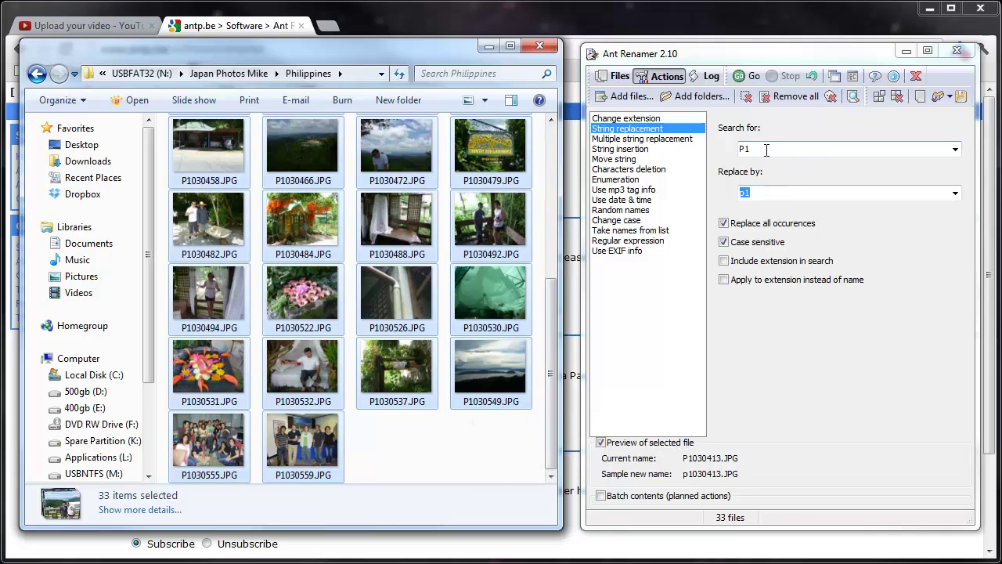
pyautogui.write('03')
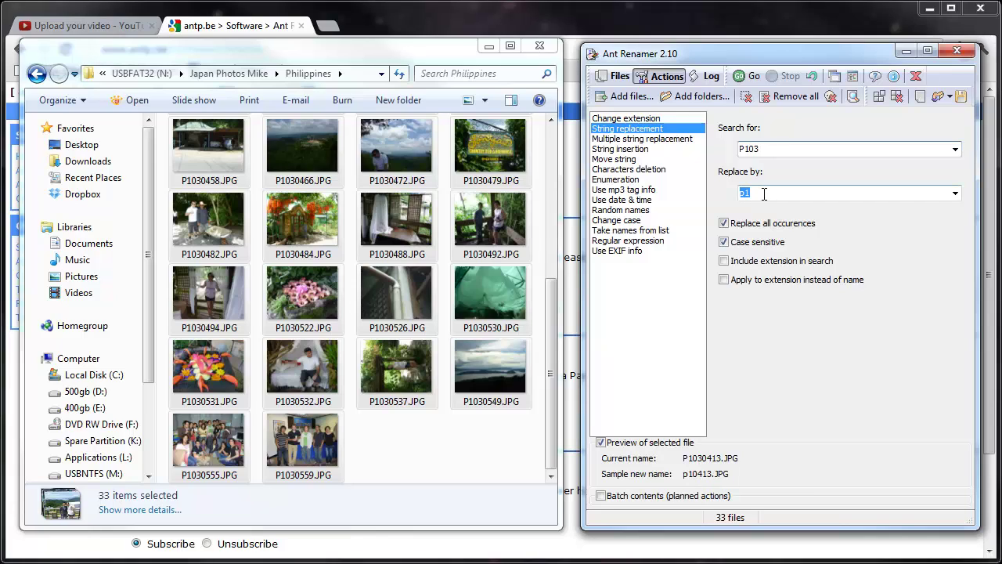
pyautogui.write('p')
pyautogui.press('BackSpace')
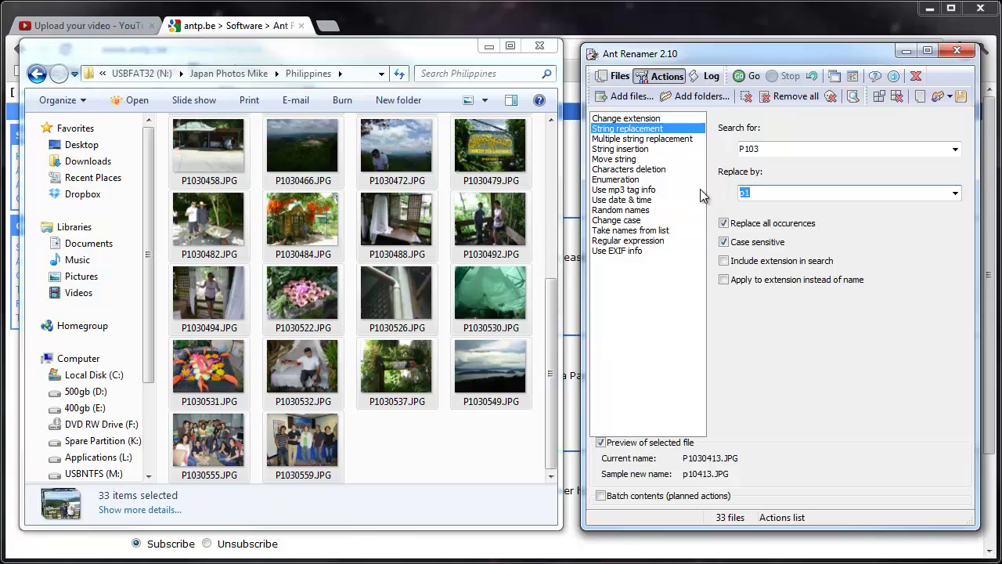
pyautogui.write('philippines')
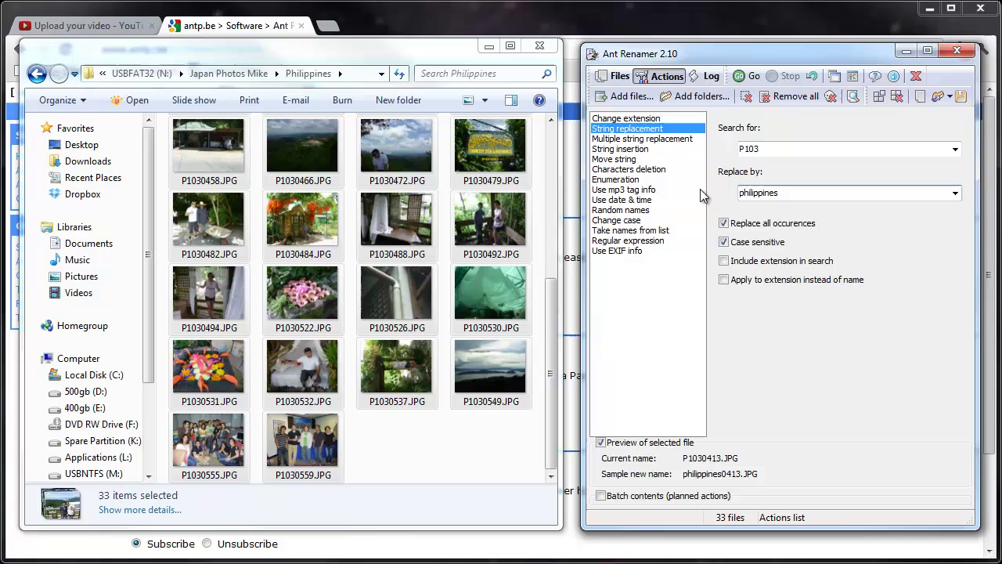
pyautogui.write('_')
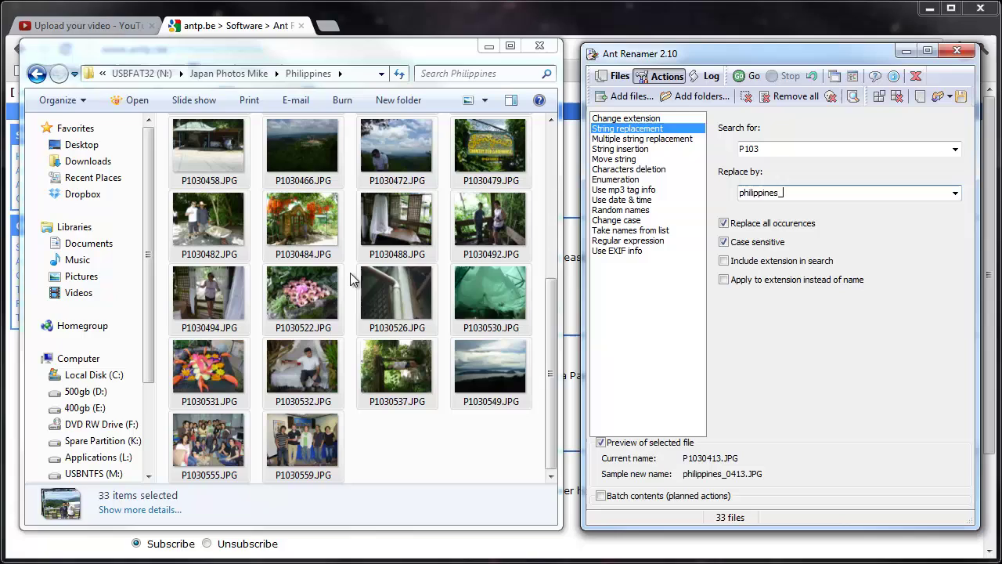
pyautogui.click(754, 76)
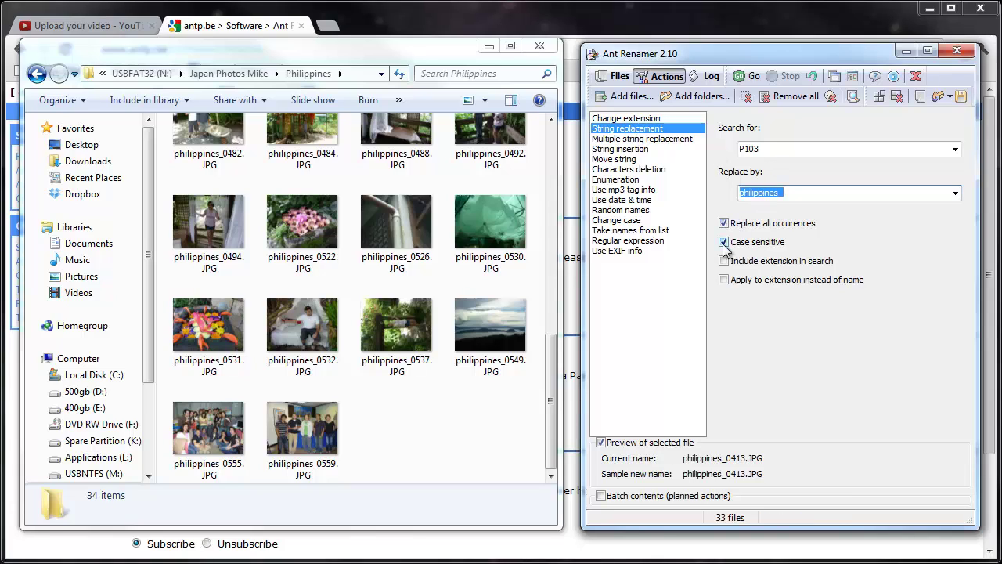
# - Set both the search text and the replacement to .jpg, and apply the replacement to the extension instead of the name
pyautogui.doubleClick(768, 149)
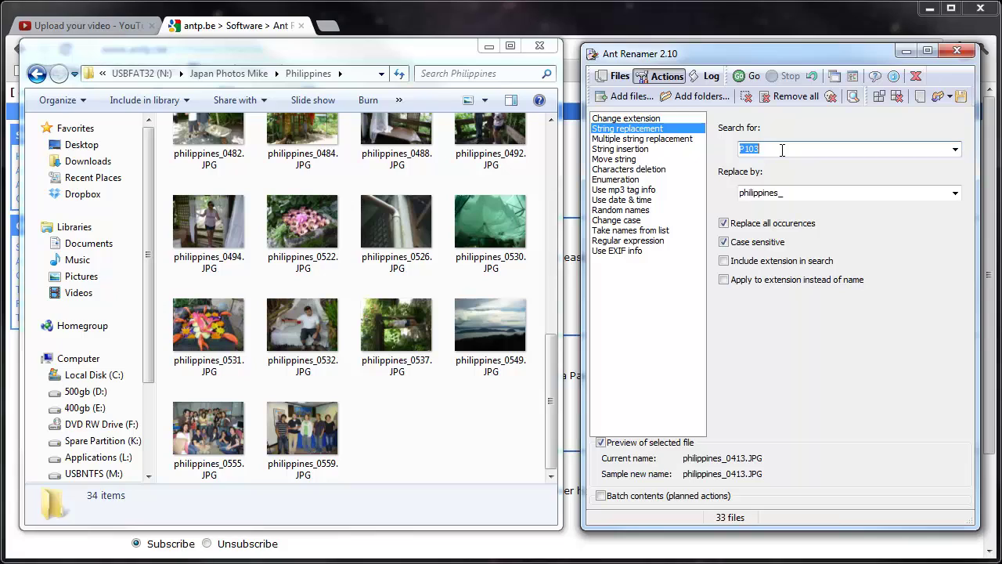
pyautogui.write('.jpg')
pyautogui.press('Tab')
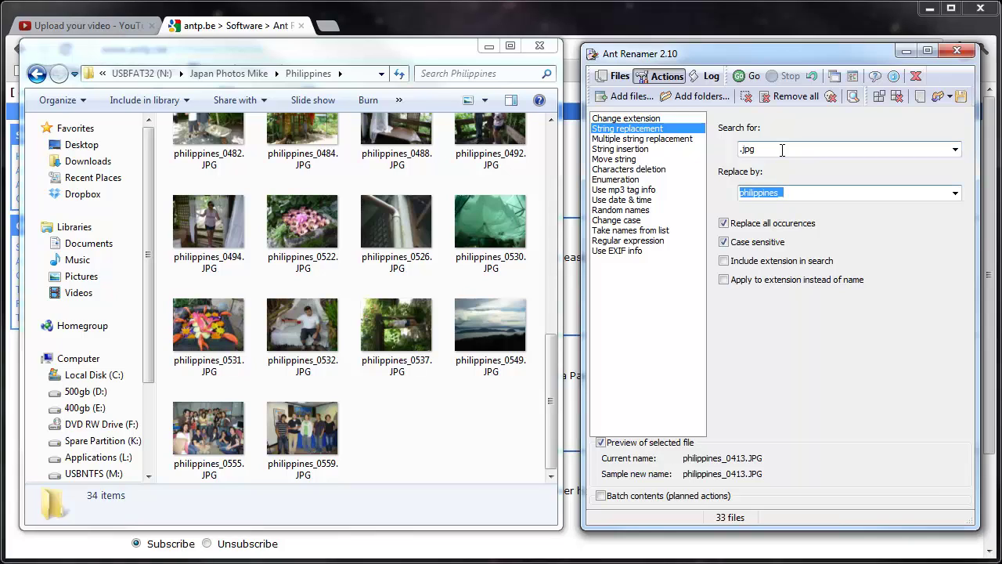
pyautogui.write('.jpg')
pyautogui.click(723, 280)
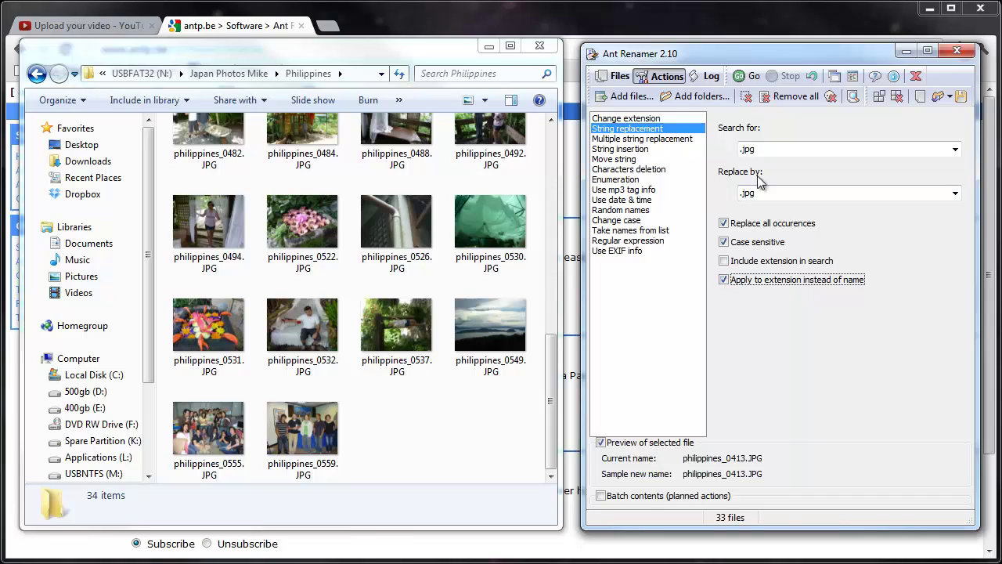
# - Change the search text of the extension replacement to uppercase JPG
pyautogui.click(752, 149)
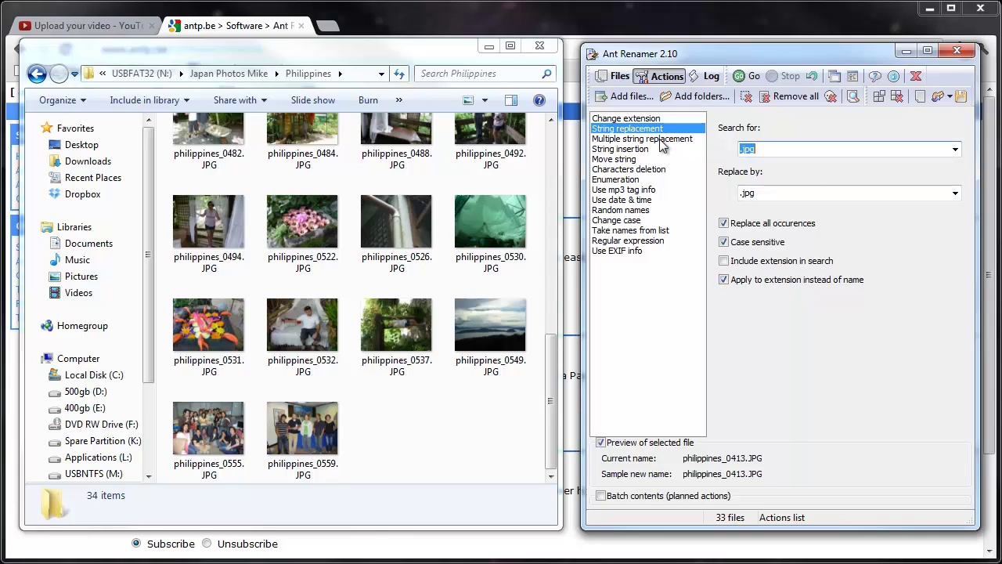
pyautogui.write('jpg')
pyautogui.press('Tab')
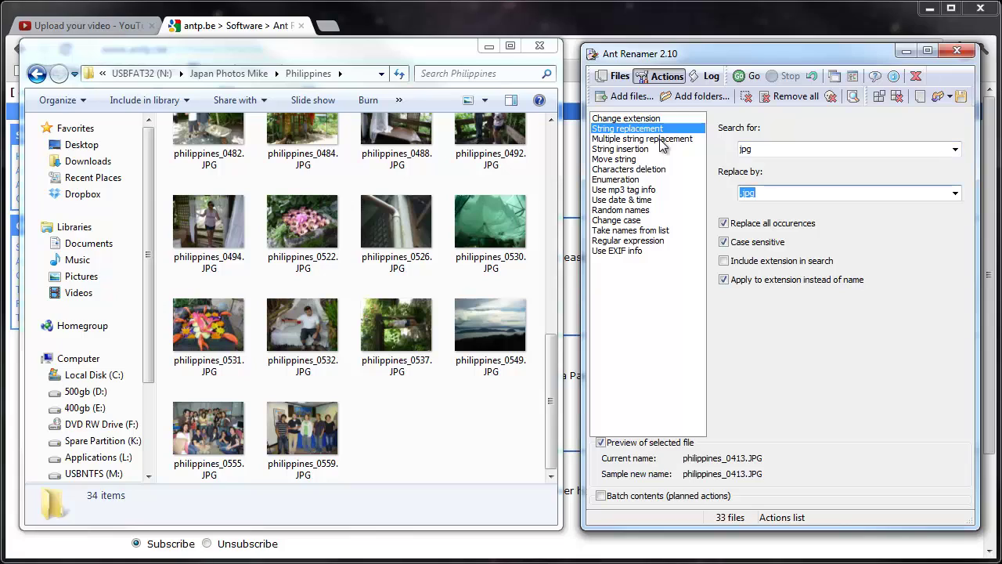
pyautogui.hotkey('shift', 'Tab')
pyautogui.write('JPG')
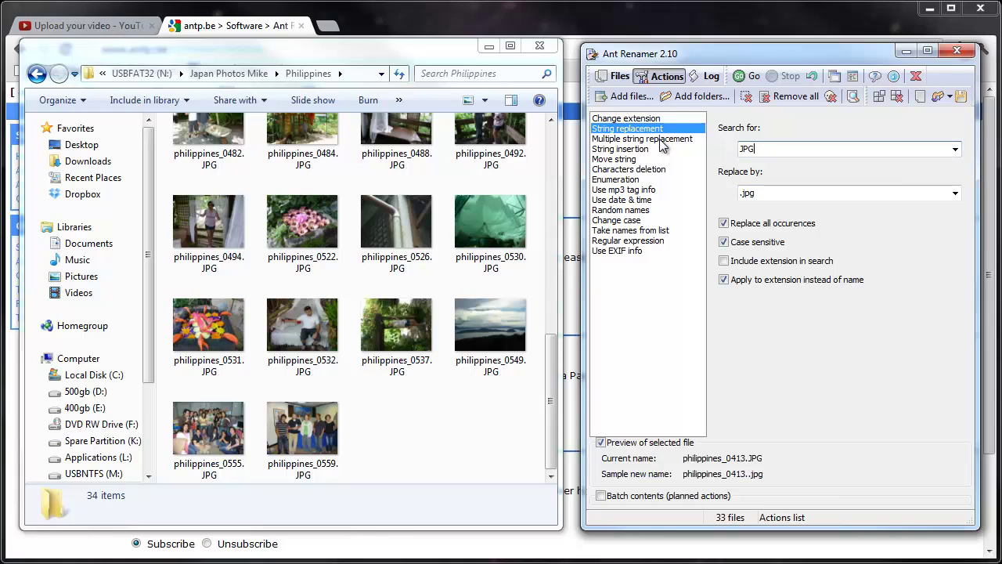
# - Remove the dot from the replacement so it reads jpg, and run the extension renaming on the listed files
pyautogui.doubleClick(746, 192)
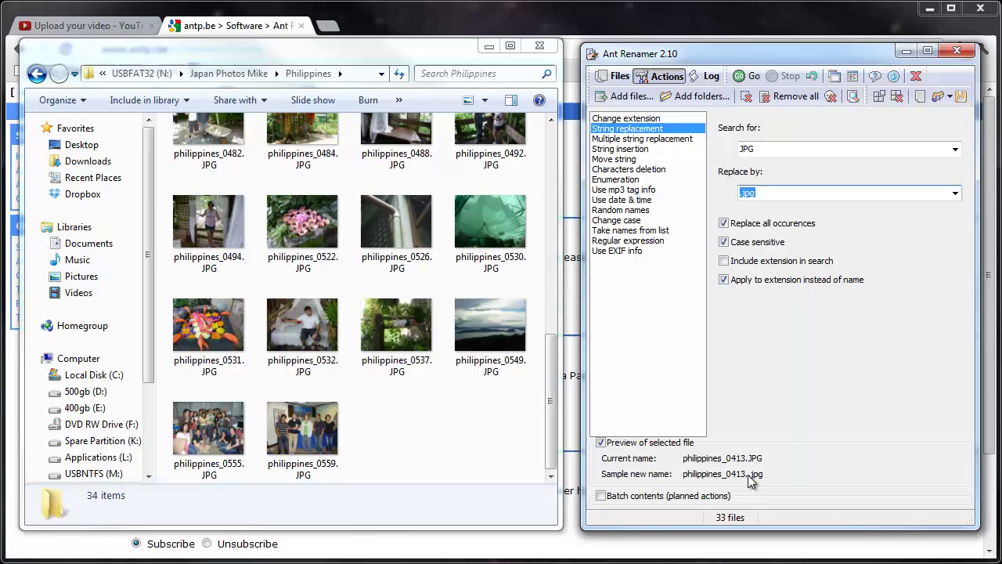
pyautogui.click(748, 192)
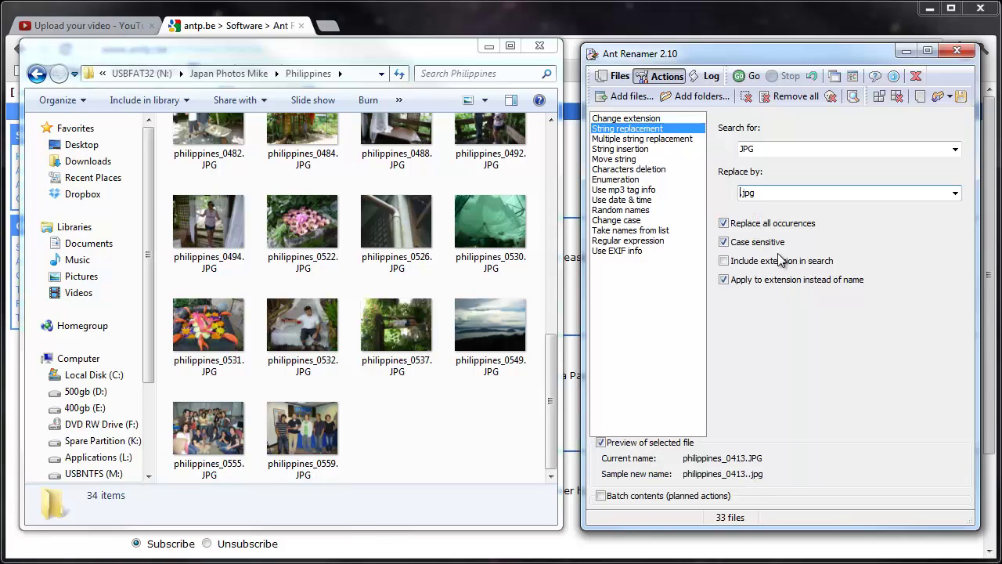
pyautogui.press('BackSpace')
pyautogui.click(749, 77)
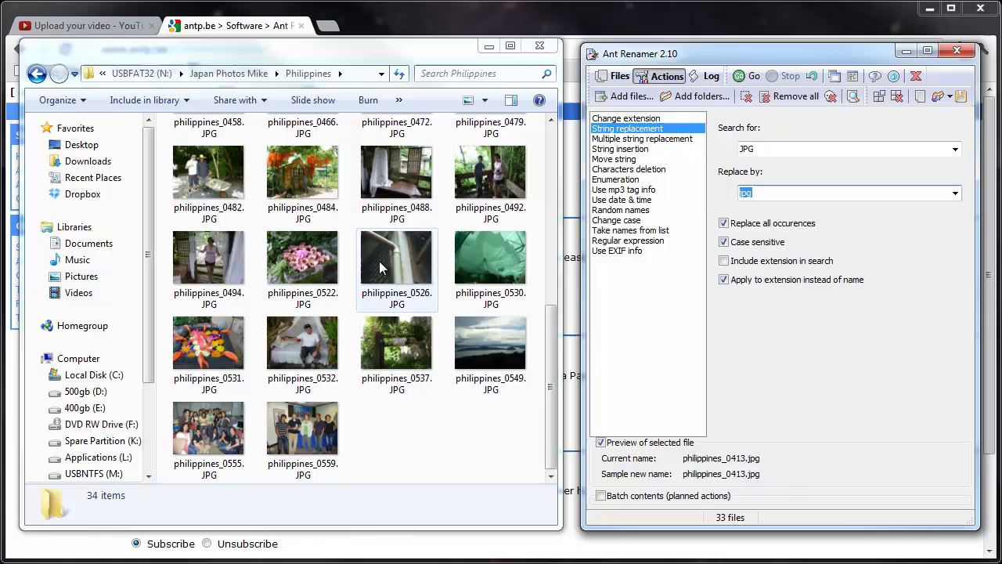
# - Inspect the extensions of the renamed photos in the Philippines folder and return to Ant Renamer
pyautogui.click(393, 183)
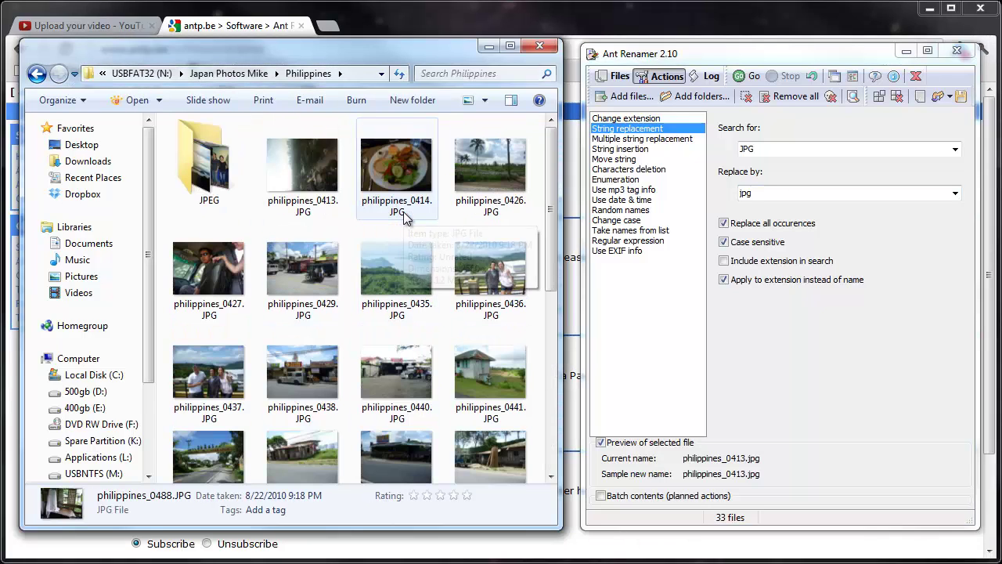
pyautogui.click(443, 445)
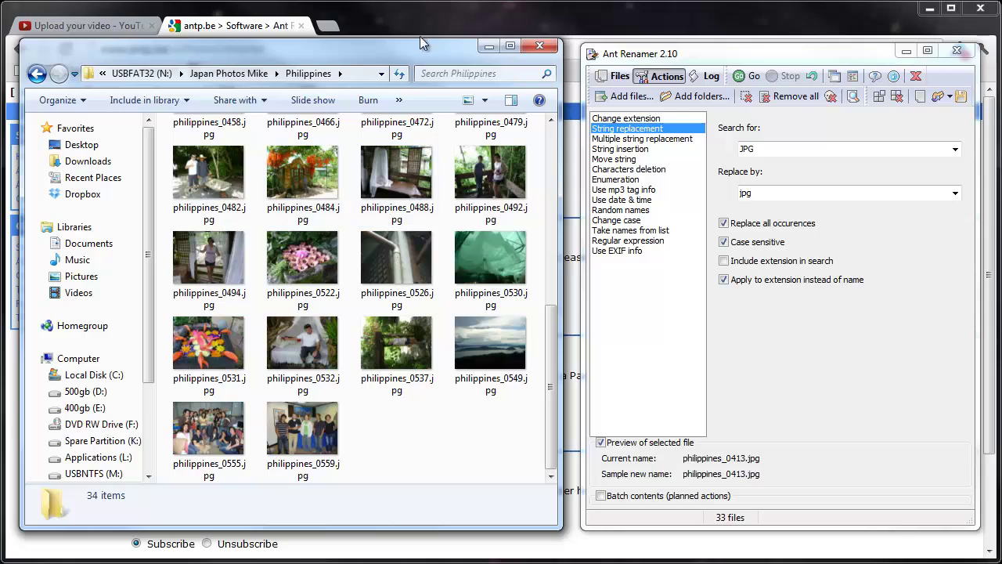
pyautogui.click(705, 55)
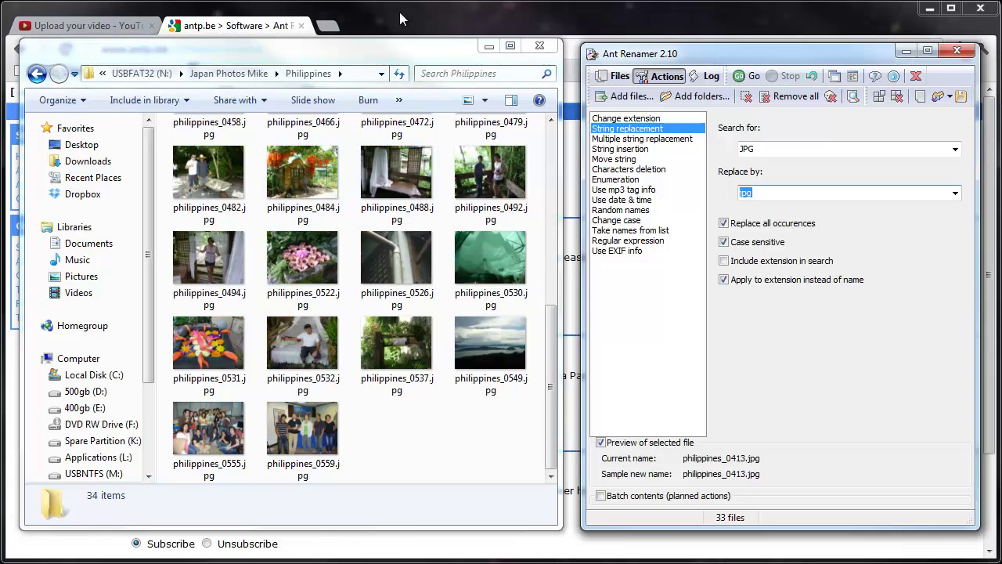